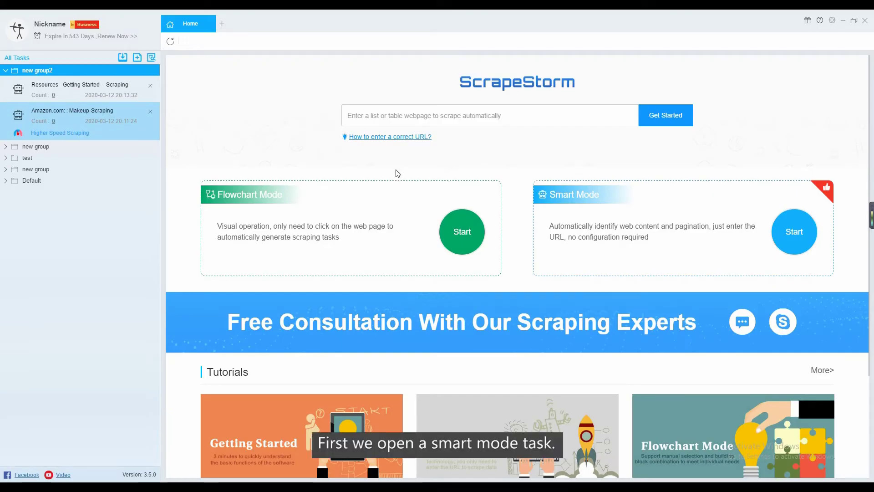
Open the Amazon makeup smart-mode task and let it auto-detect Title, Price and a-icon-alt fields.
double_click(95, 120)
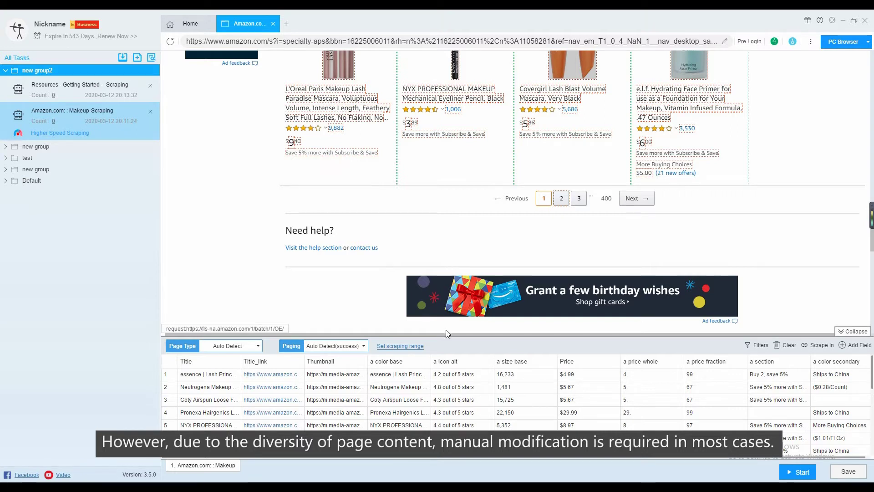
Rename the a-icon-alt field to Rating.
right_click(473, 360)
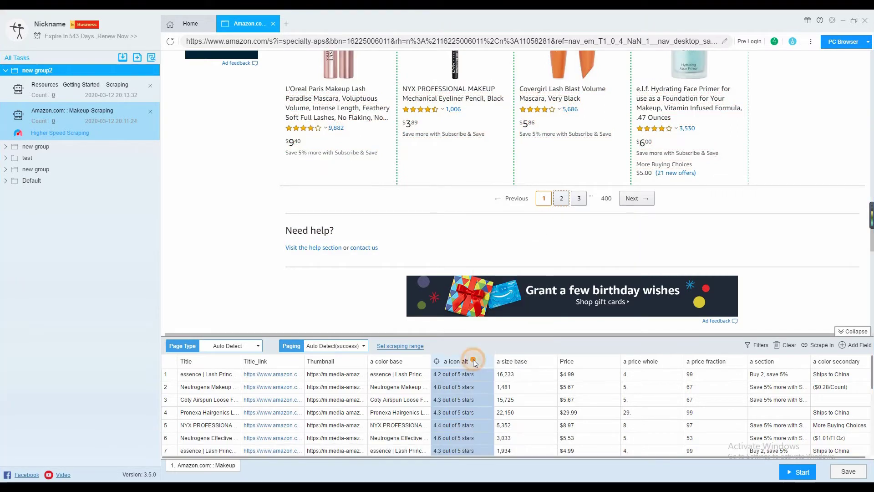
right_click(474, 360)
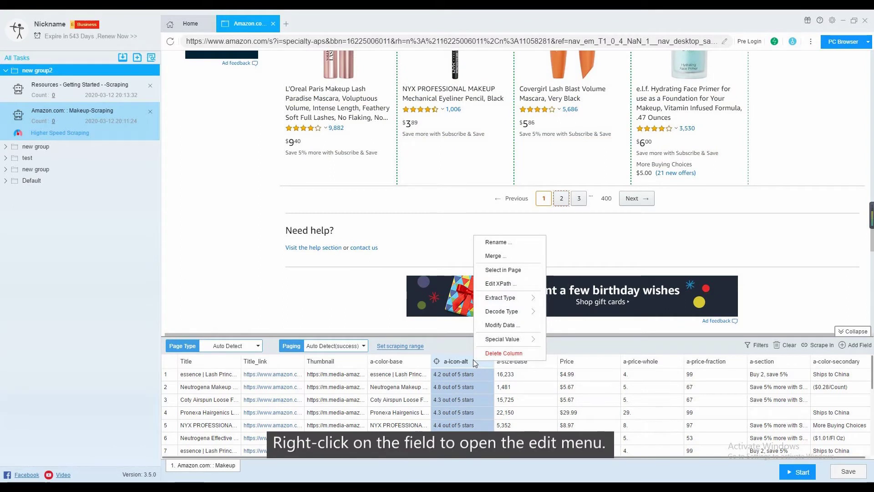
click(502, 241)
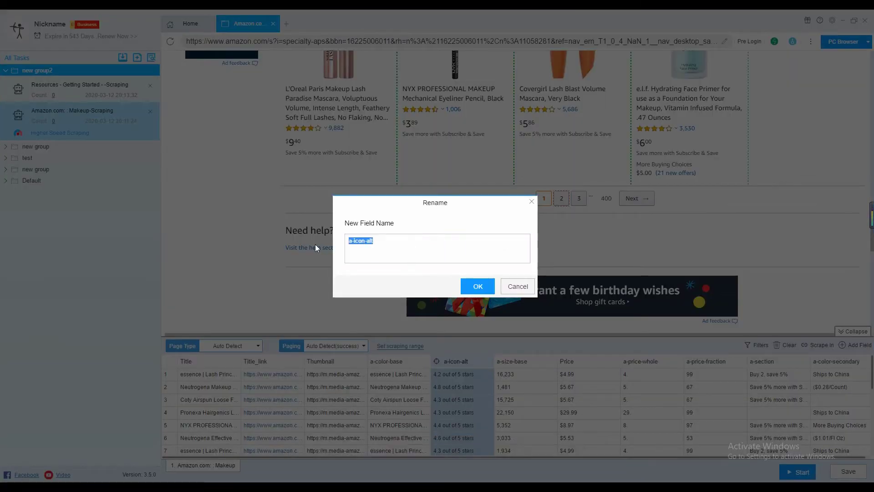
text(Rating)
click(478, 288)
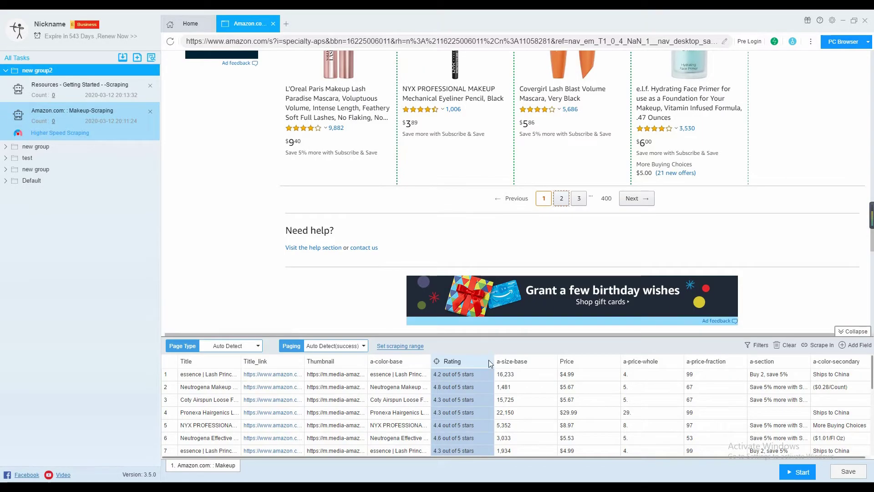
Rename the a-size-base field to Reviews.
right_click(511, 361)
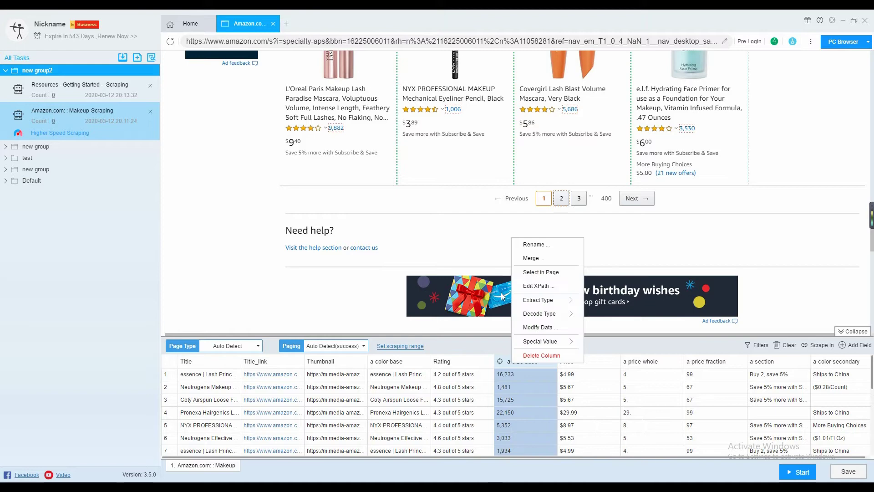
click(528, 244)
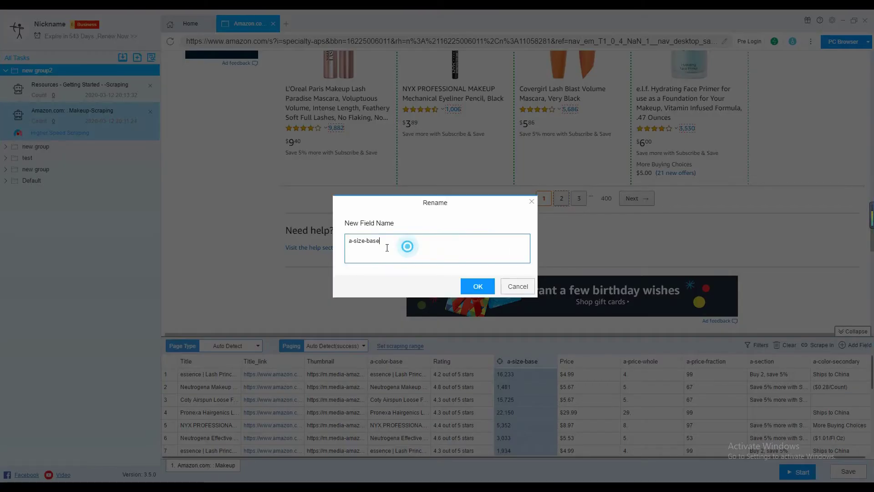
drag(406, 246, 327, 256)
text(Re)
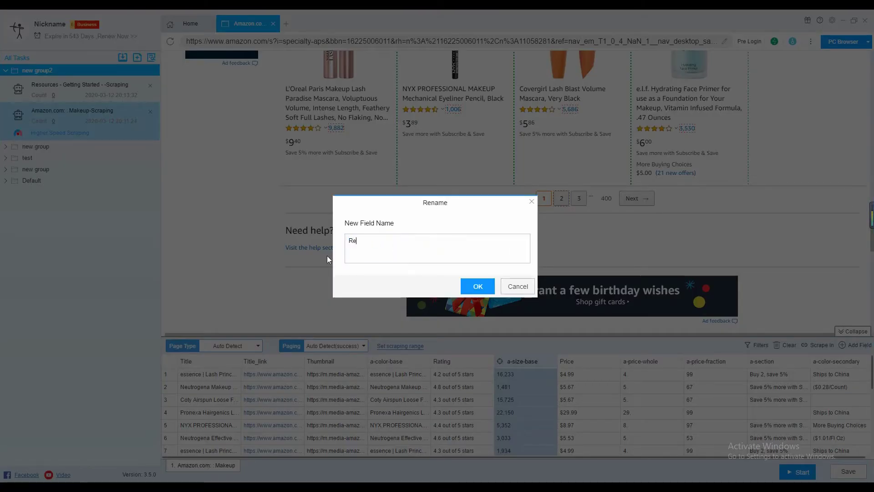
text(views)
click(467, 286)
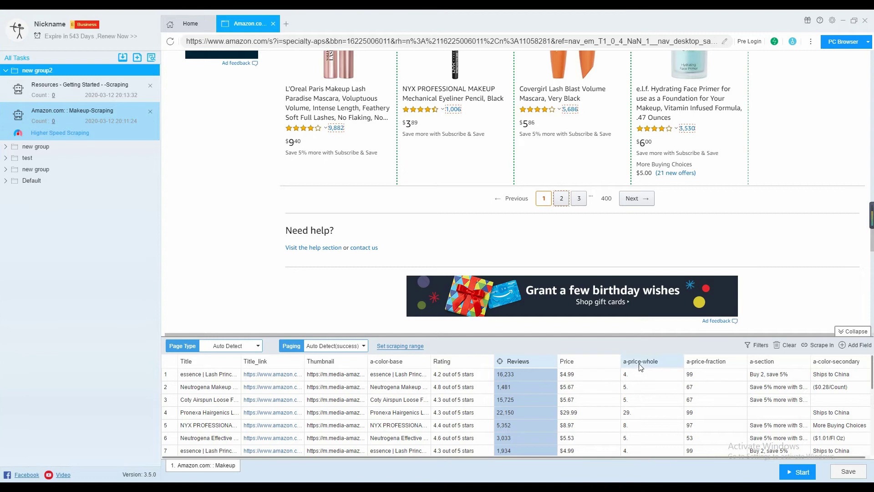
Merge the a-price-whole and a-price-fraction columns into one full-price column like 4.99.
right_click(638, 364)
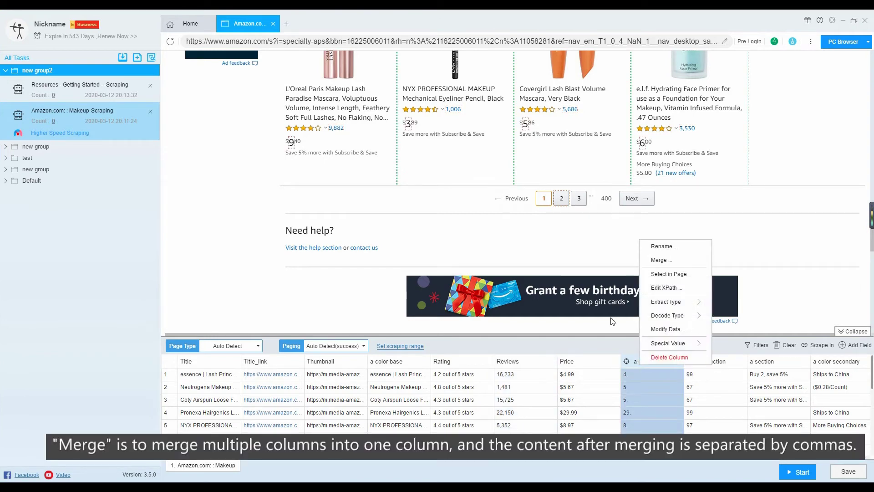
click(649, 260)
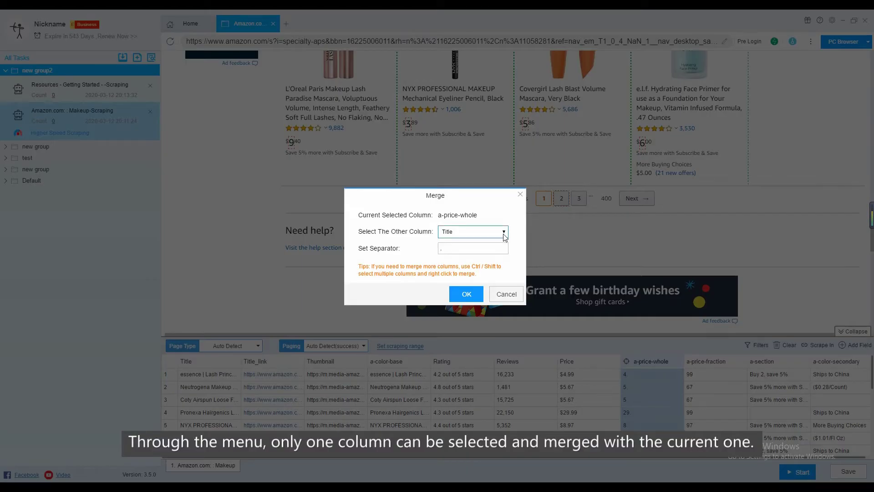
click(503, 234)
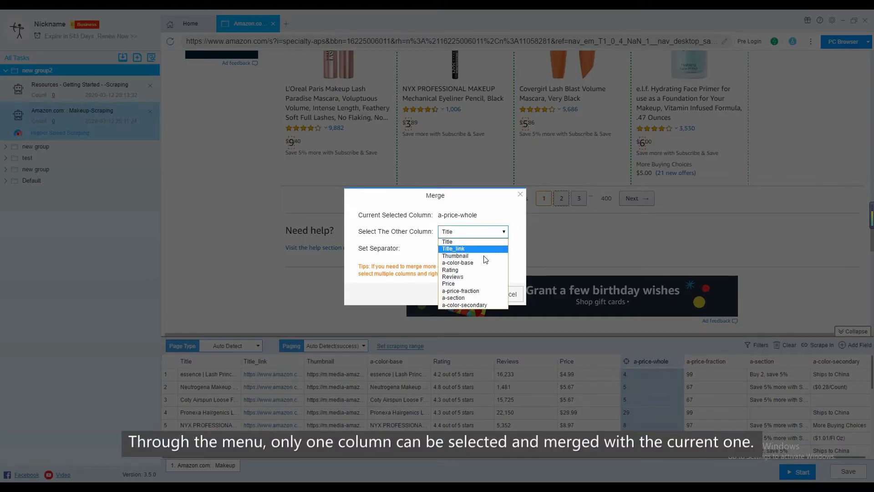
click(483, 291)
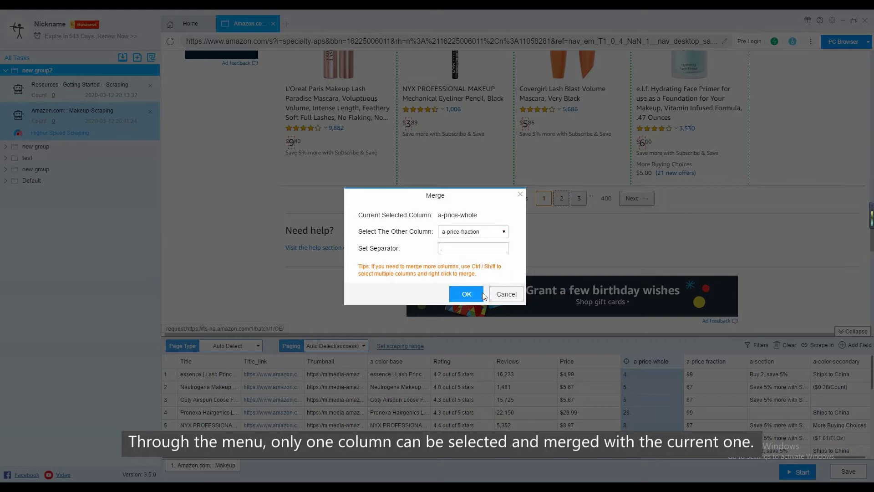
click(458, 249)
text(.)
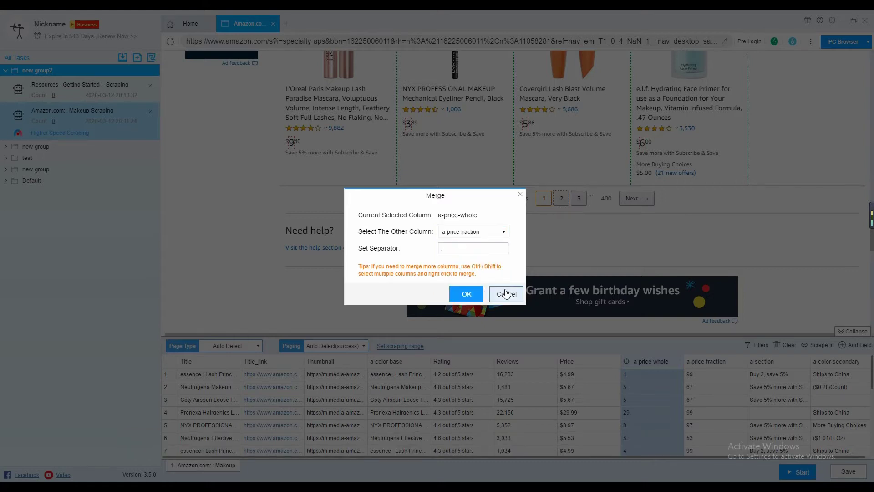
click(505, 294)
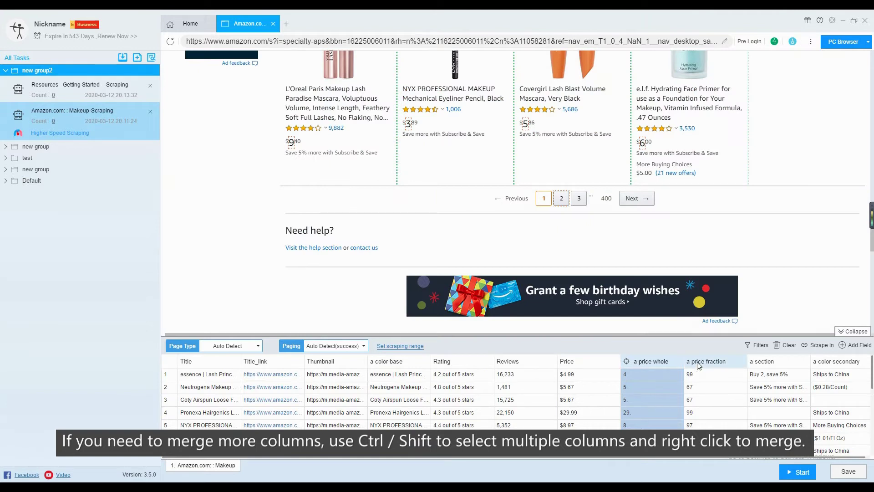
ctrl+click(698, 362)
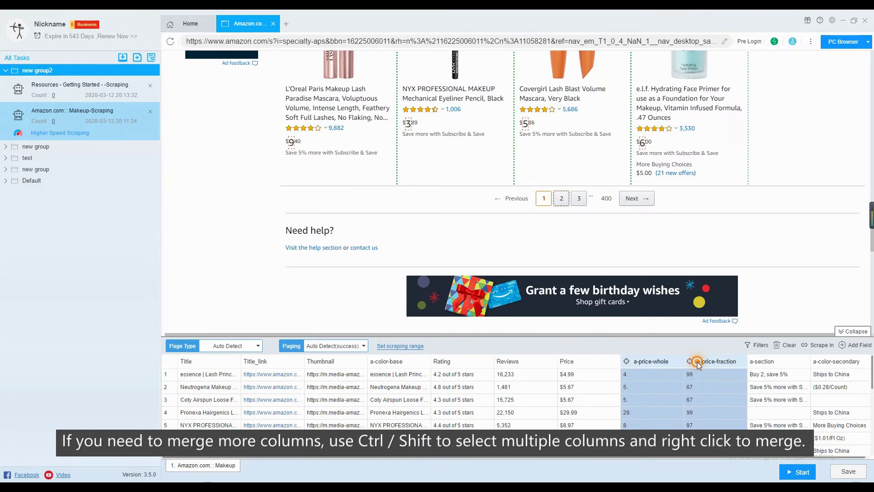
right_click(697, 364)
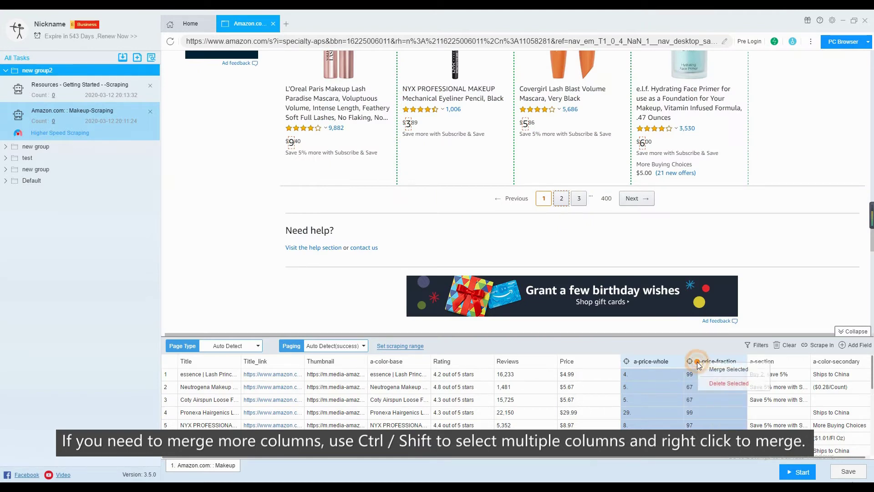
click(736, 368)
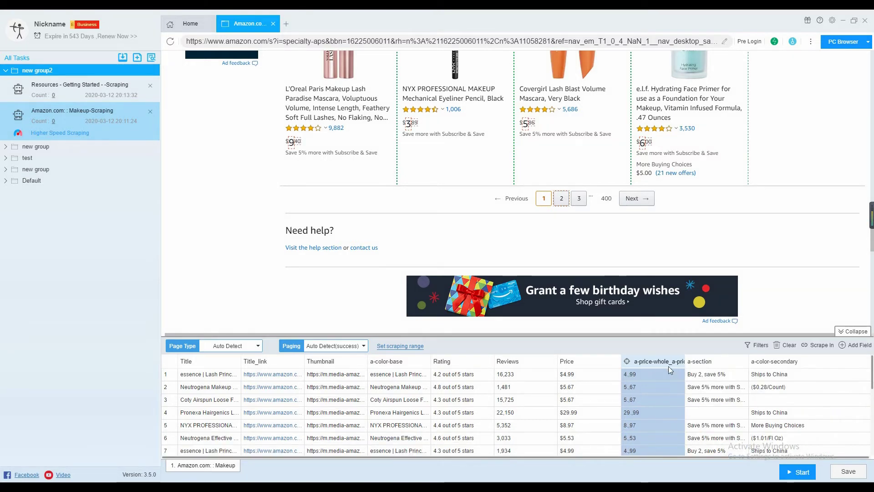
Re-point the merged price column to the 'Save more with Subscribe & Save' page text.
right_click(654, 361)
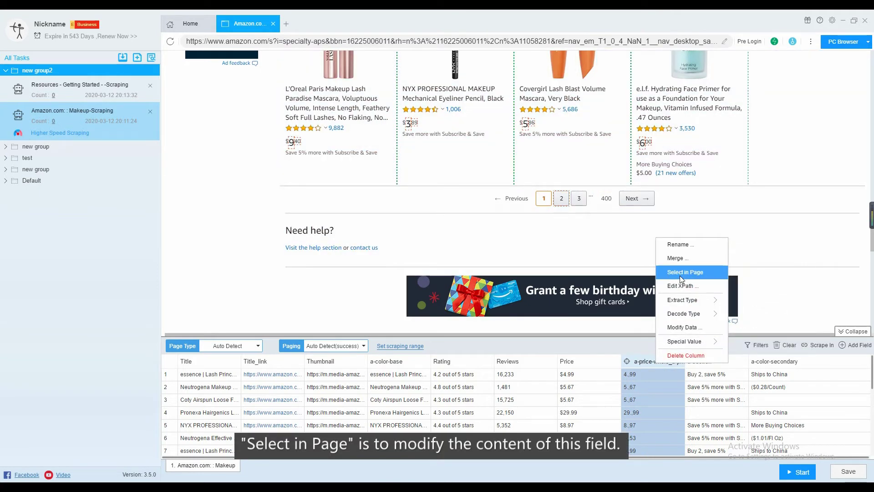
click(681, 273)
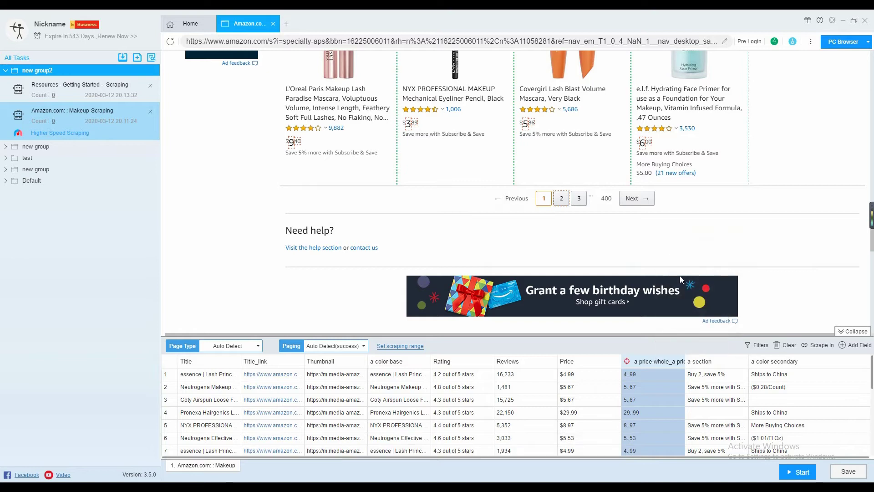
click(472, 135)
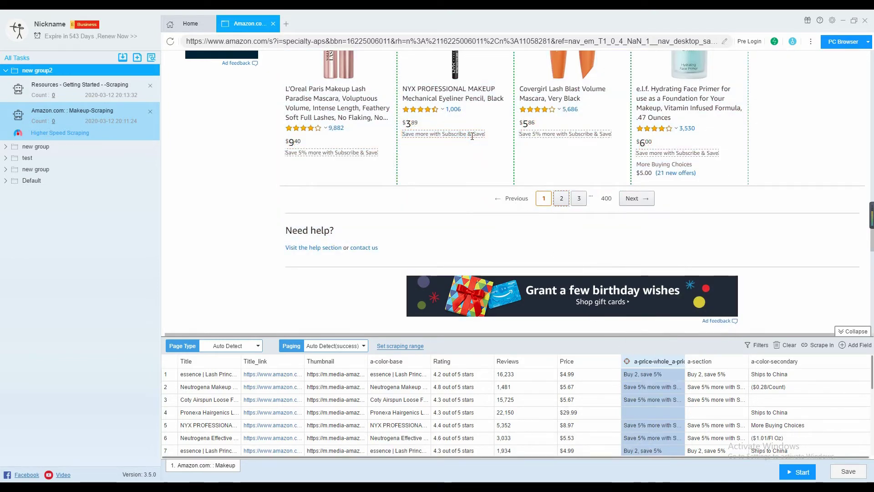
click(639, 365)
right_click(639, 364)
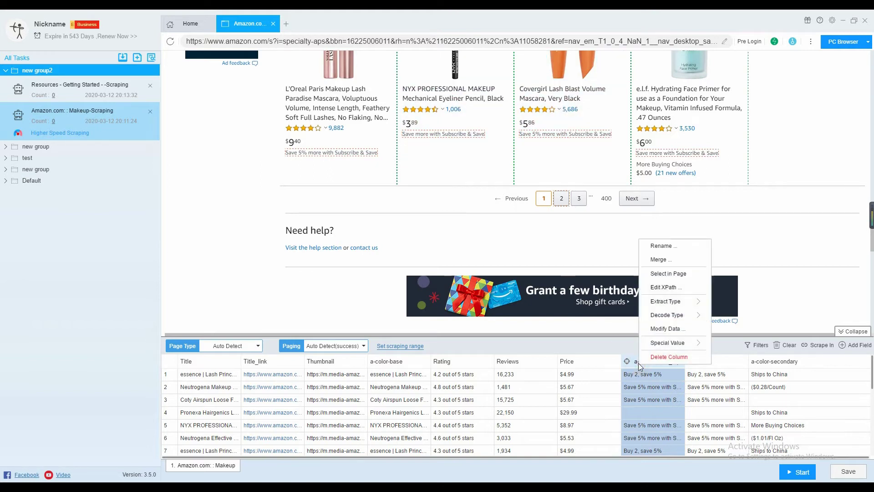
click(657, 288)
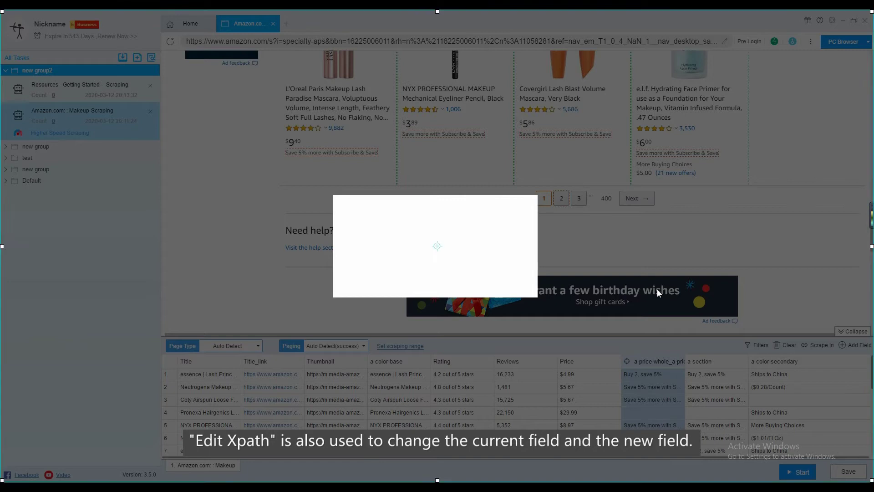
click(349, 240)
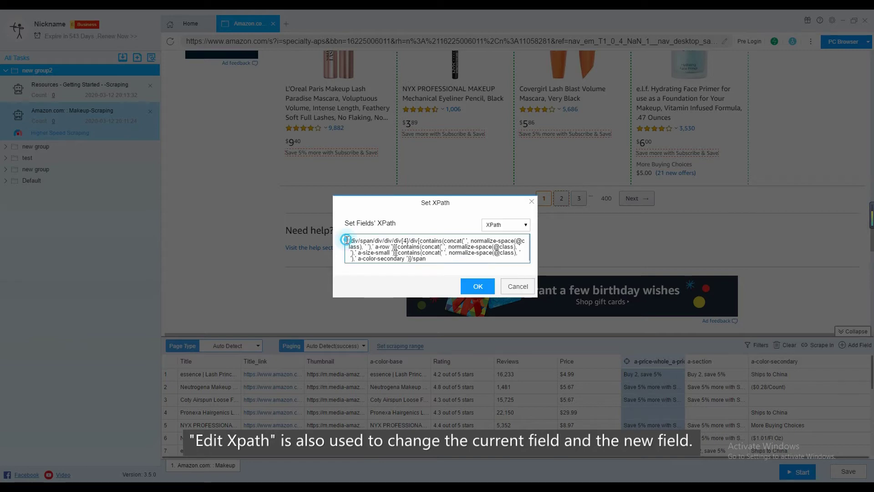
drag(348, 240, 491, 268)
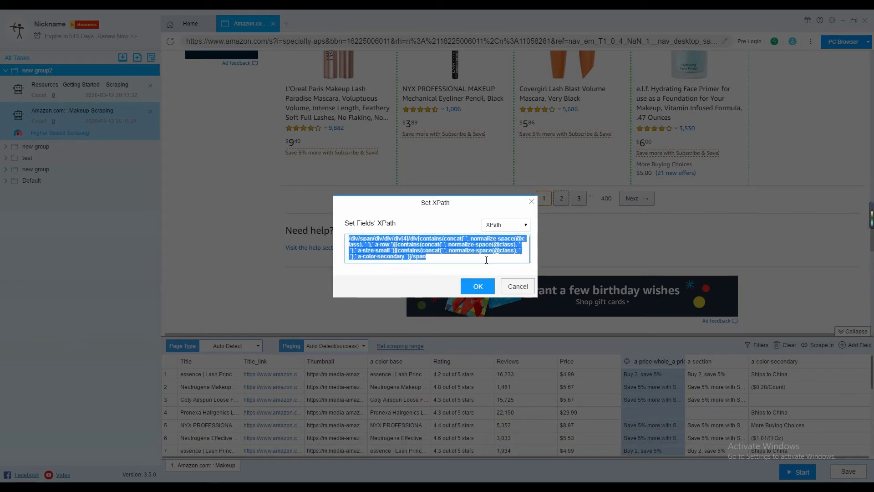
click(484, 260)
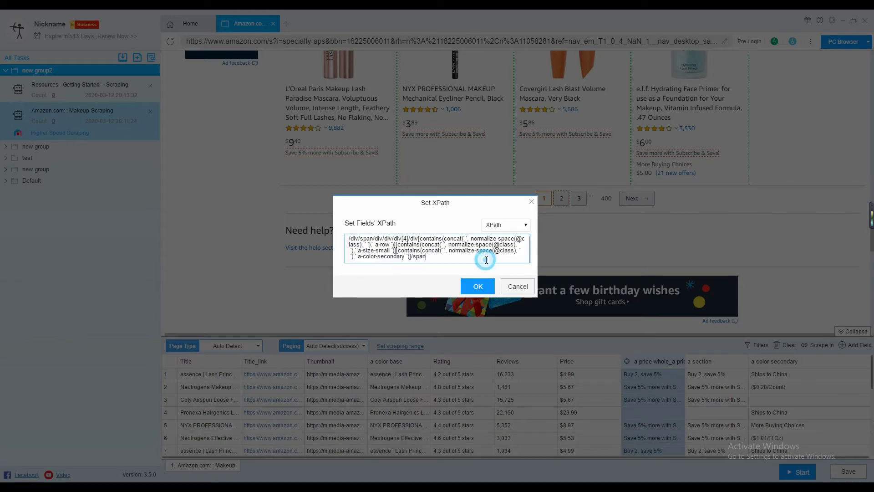
click(517, 287)
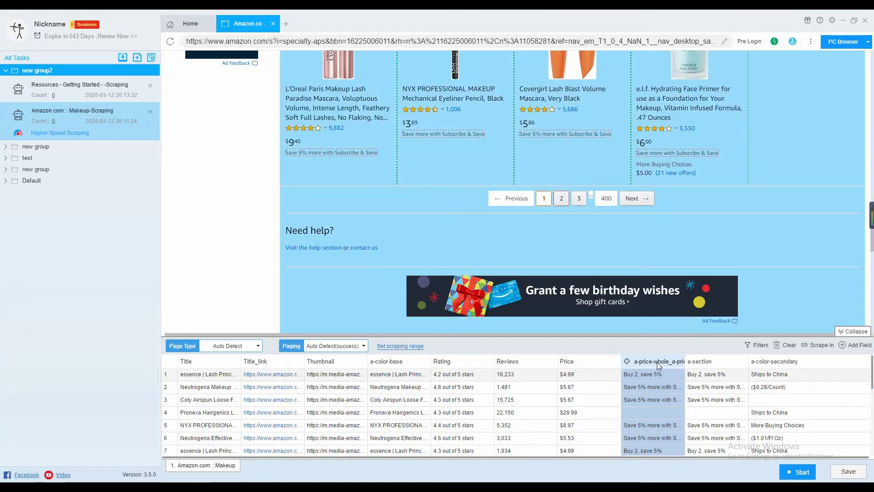
Browse the merged price column's Extract Type and Decode Type options.
right_click(657, 362)
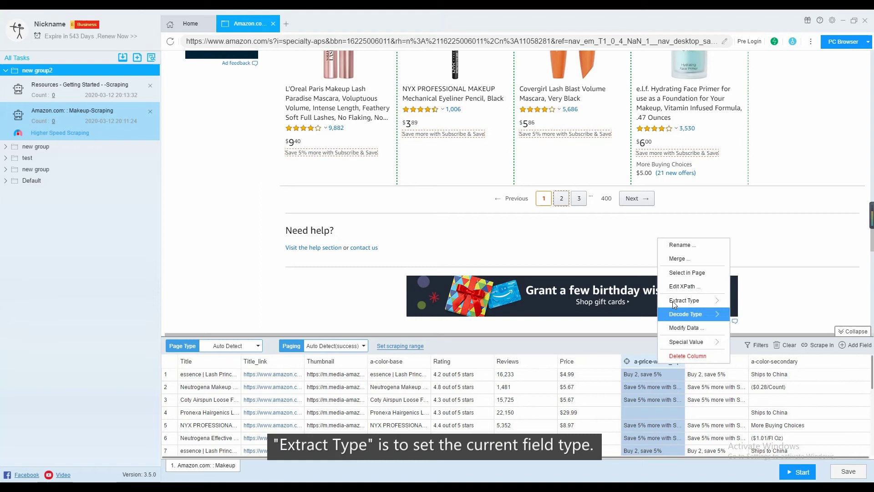
mouse_move(674, 301)
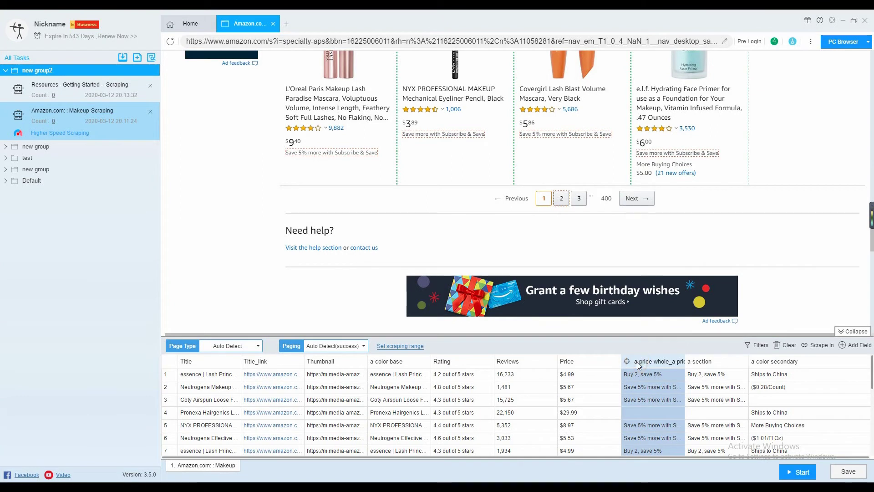
right_click(638, 361)
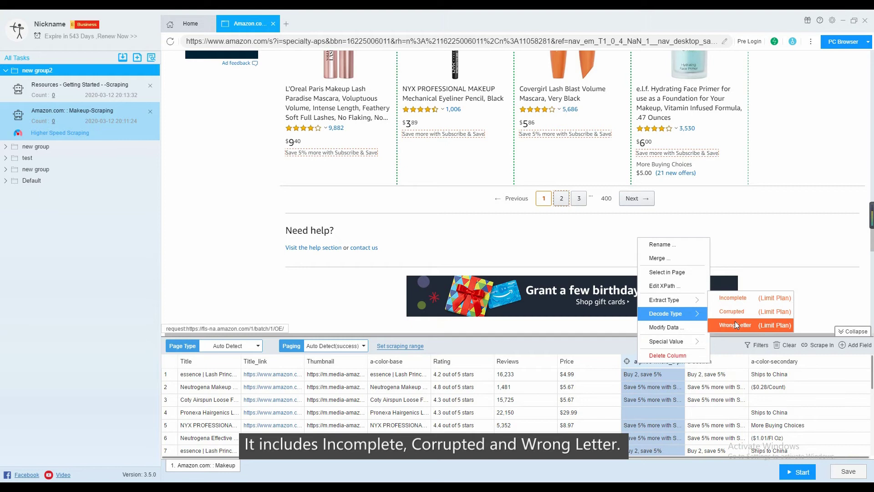
click(677, 327)
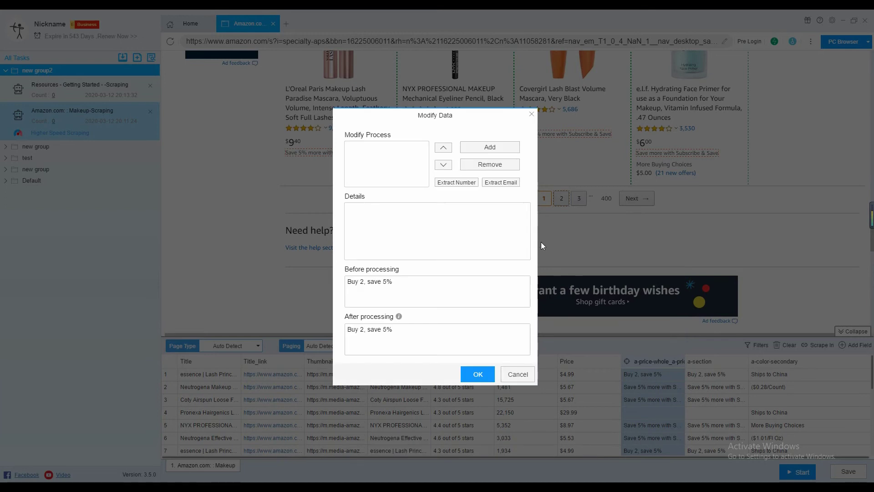
click(498, 149)
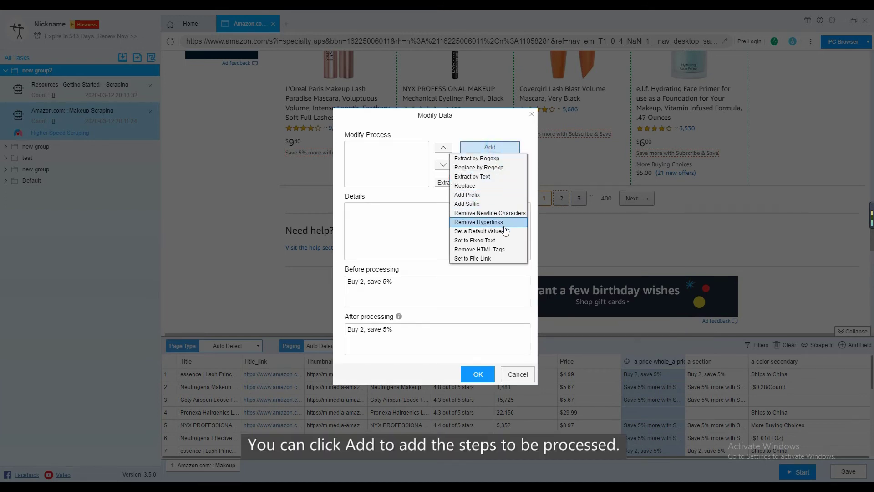
click(486, 159)
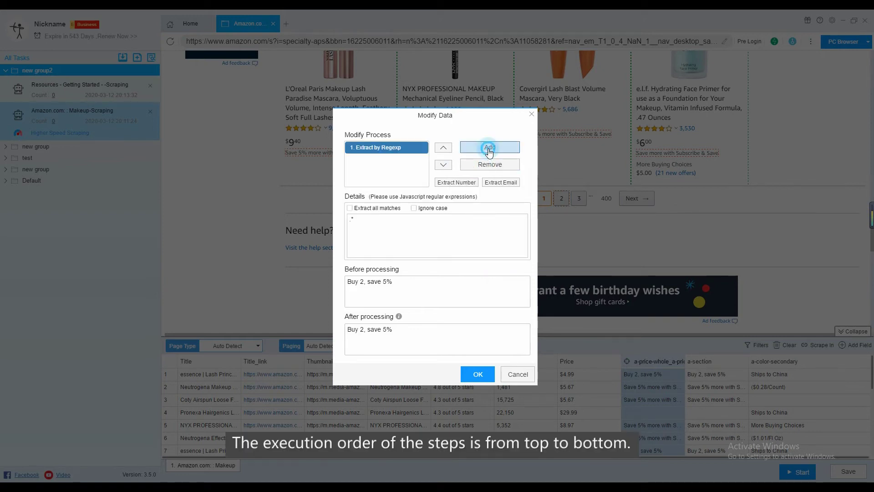
click(488, 151)
click(478, 167)
click(492, 145)
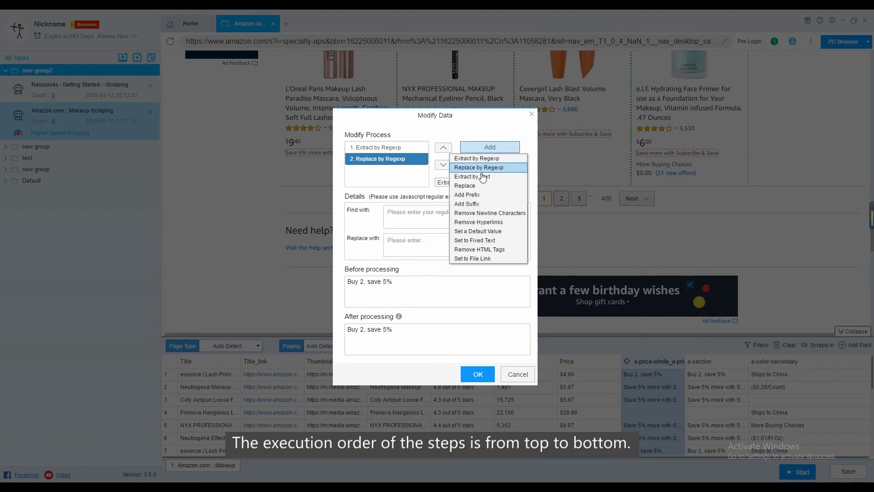
click(483, 177)
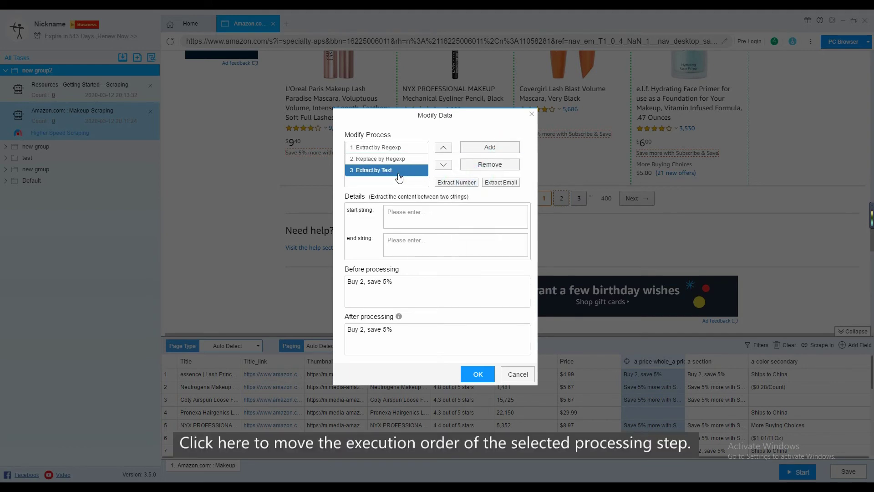
click(444, 149)
click(443, 148)
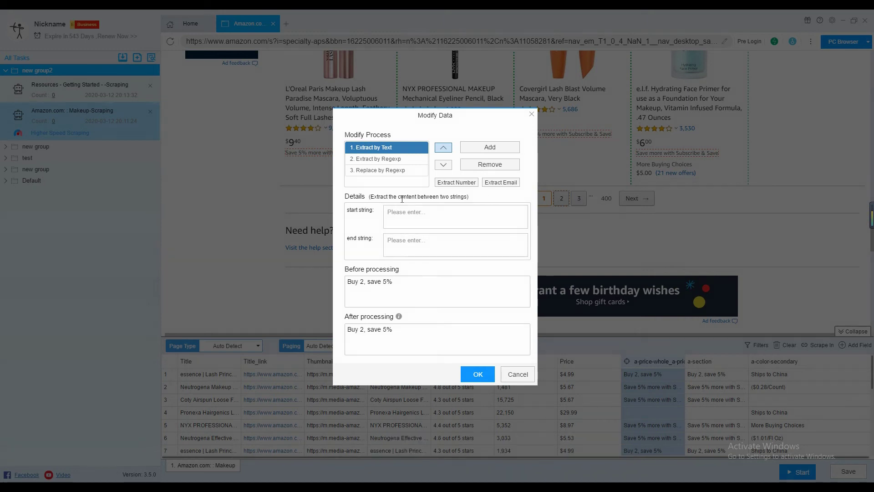
click(398, 290)
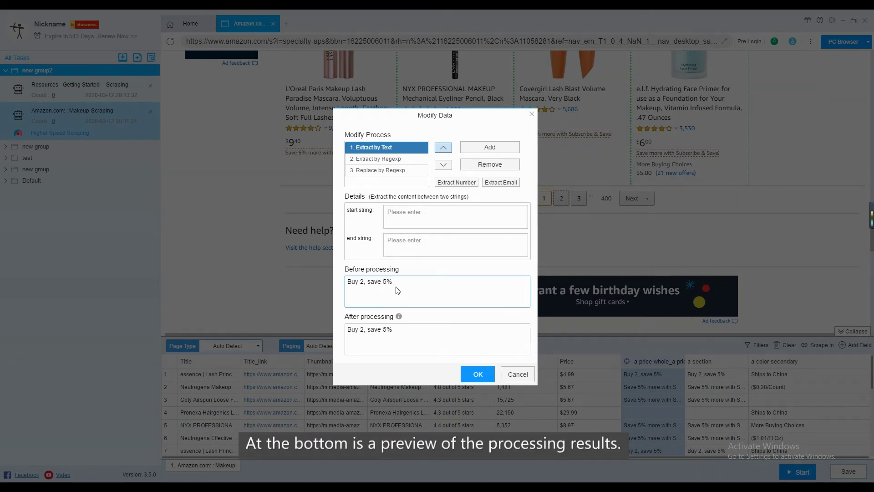
click(409, 333)
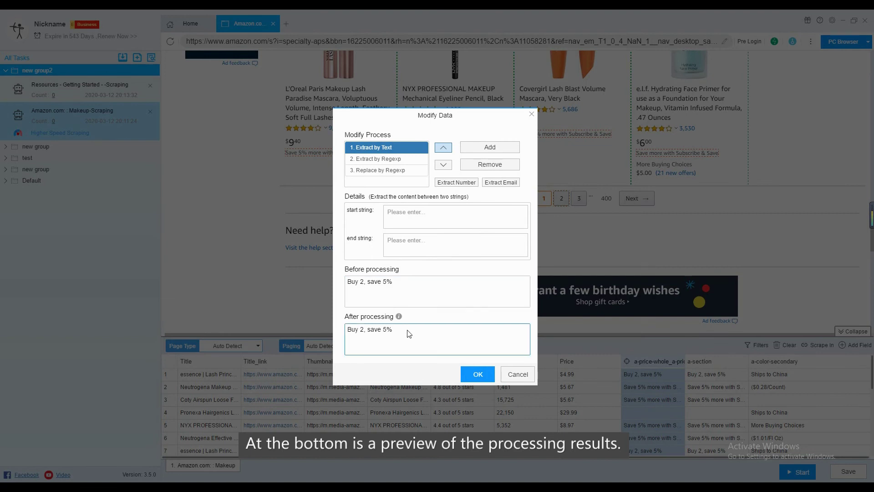
click(517, 373)
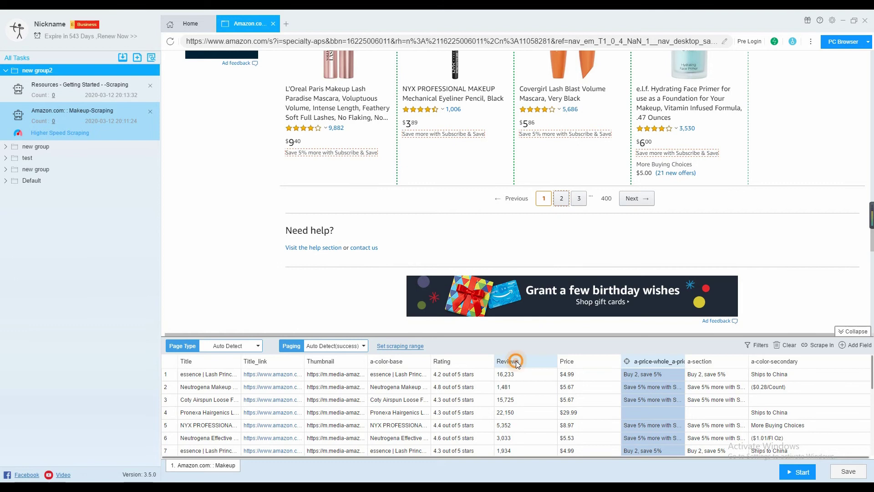
Look through the Reviews column's Special Value options without changing anything.
right_click(515, 360)
mouse_move(550, 343)
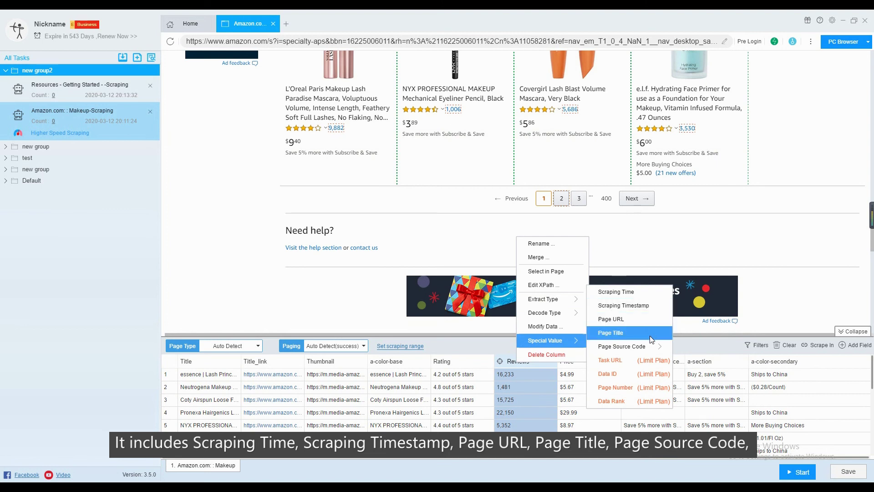
mouse_move(649, 346)
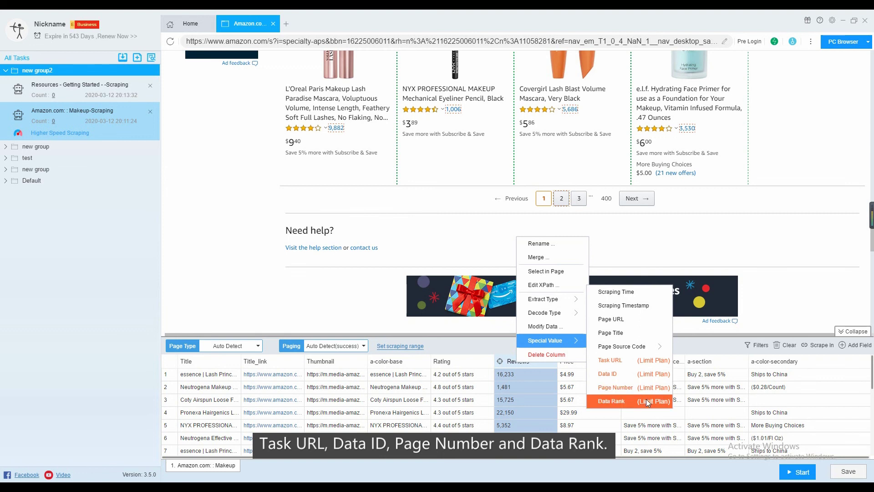
click(567, 387)
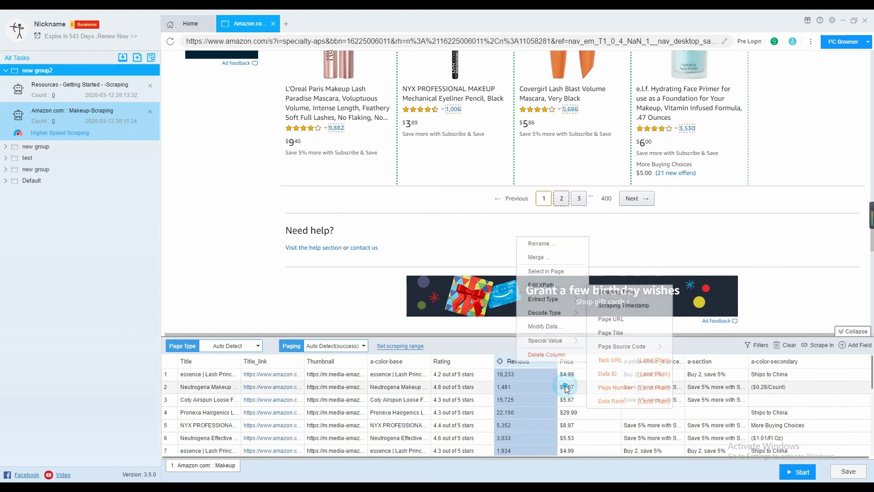
Delete the merged price-offer column so a-section follows Price.
right_click(634, 358)
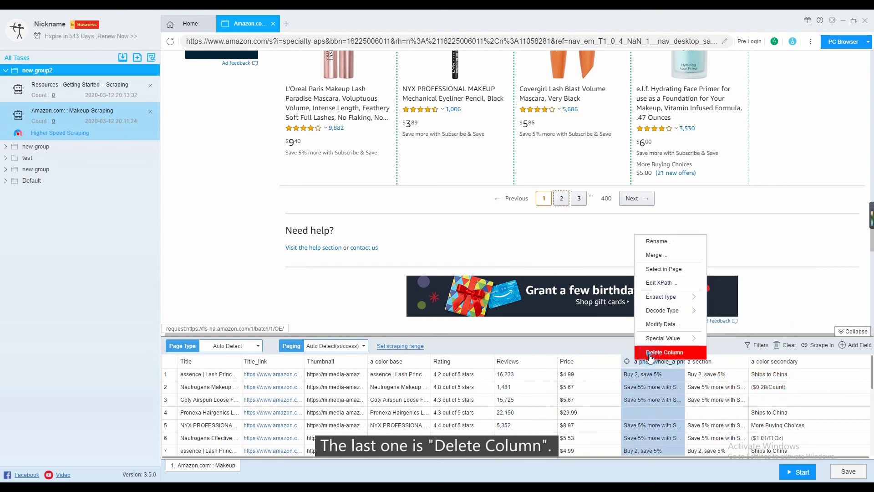
click(649, 352)
right_click(650, 360)
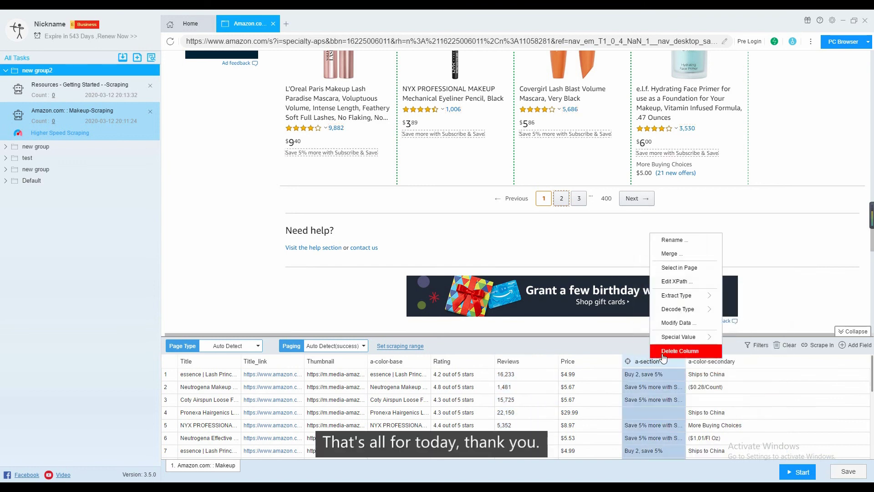